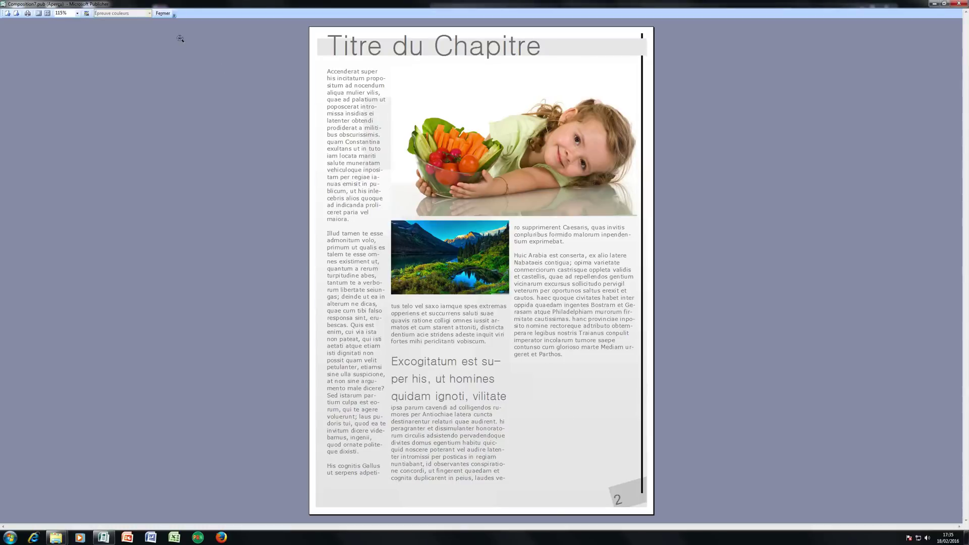
- Leave the print preview and draw a circle about 11 by 10.6 cm on the empty area beside the page
{"action": "left_click", "coordinate": [162, 13]}
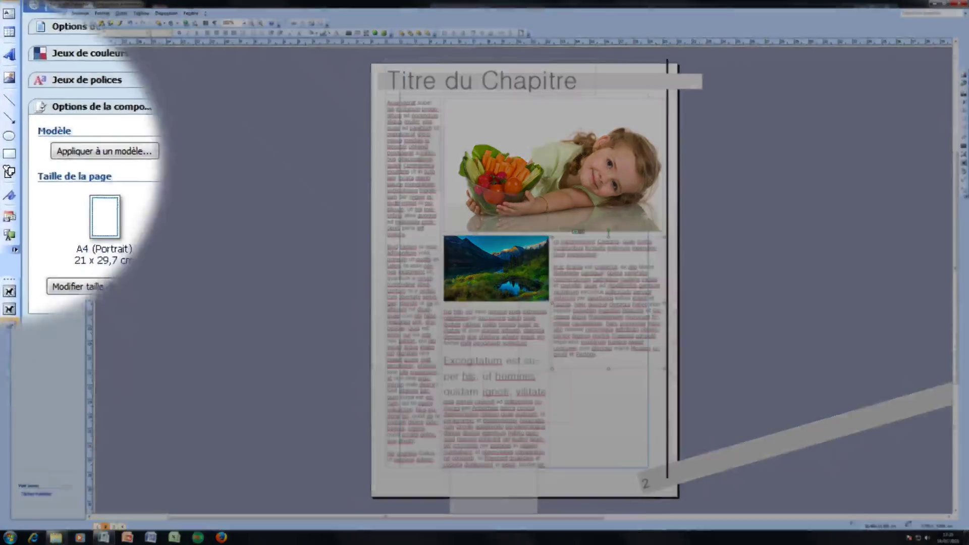
{"action": "left_click", "coordinate": [6, 113]}
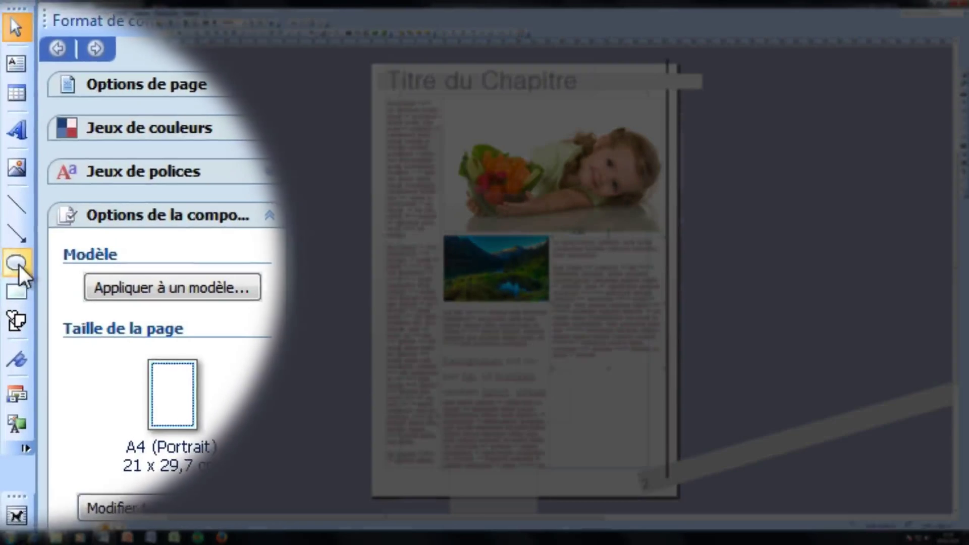
{"action": "mouse_move", "coordinate": [264, 263]}
{"action": "left_mouse_down"}
{"action": "mouse_move", "coordinate": [342, 281]}
{"action": "mouse_move", "coordinate": [330, 282]}
{"action": "left_mouse_up"}
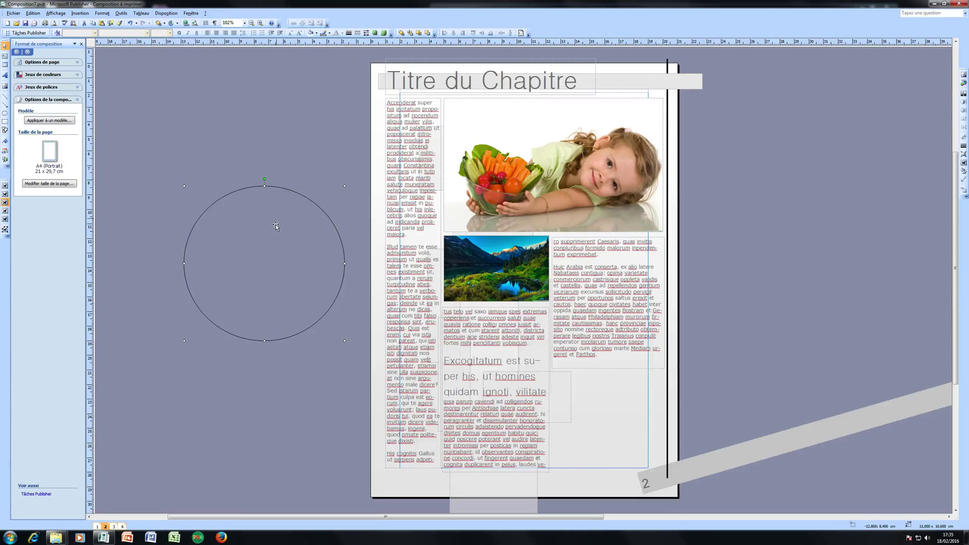
- Fill the circle with the picture fonds-ecran-paysage-de-reve-151.jpg as an image fill
{"action": "right_click", "coordinate": [241, 199]}
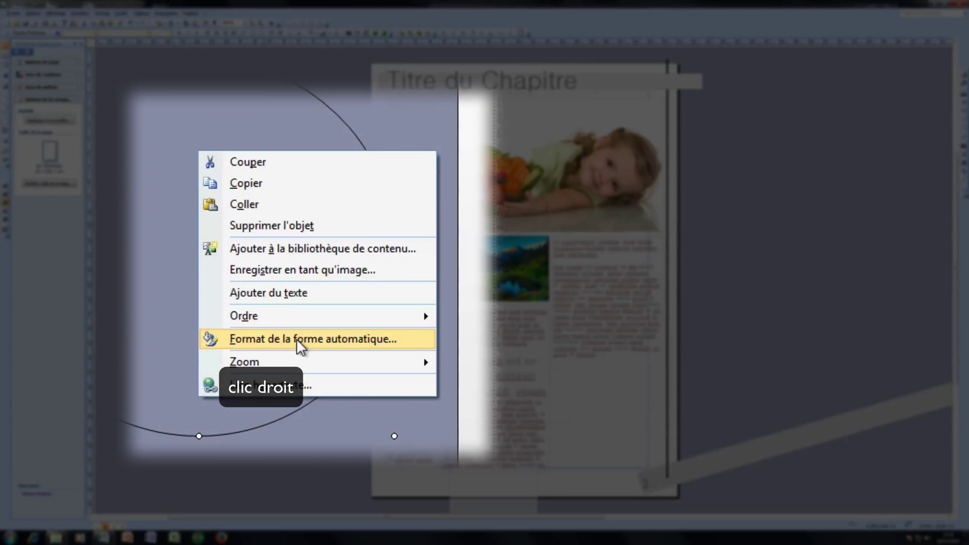
{"action": "left_click", "coordinate": [299, 315]}
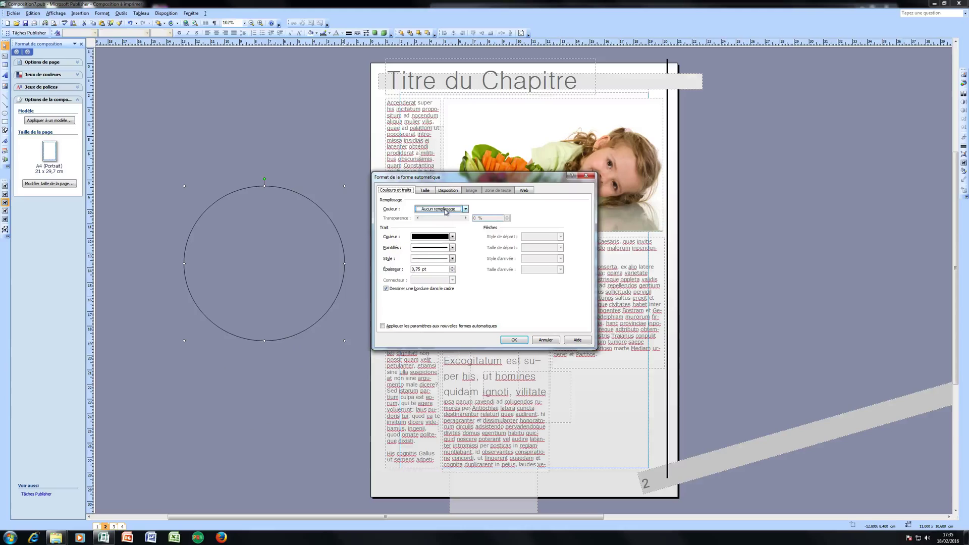
{"action": "left_click", "coordinate": [424, 216]}
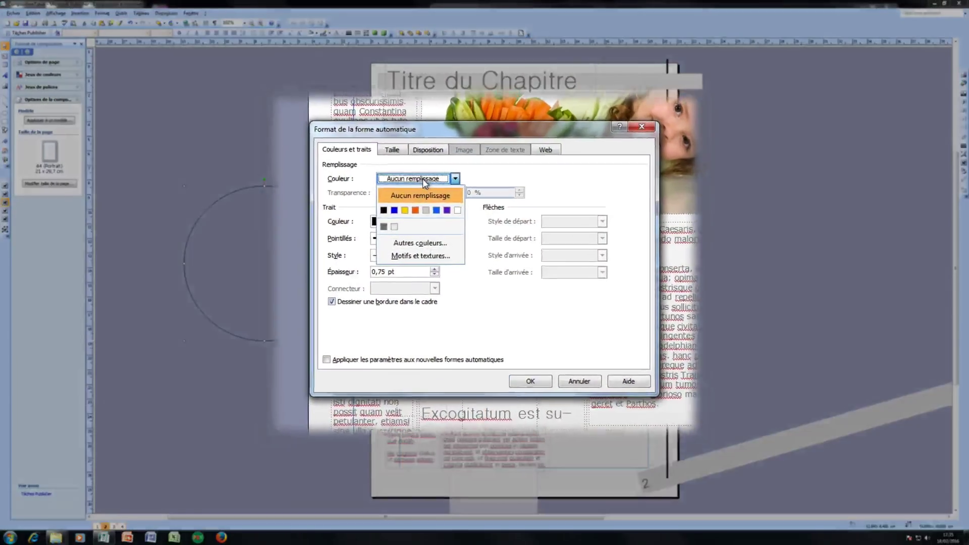
{"action": "left_click", "coordinate": [390, 260]}
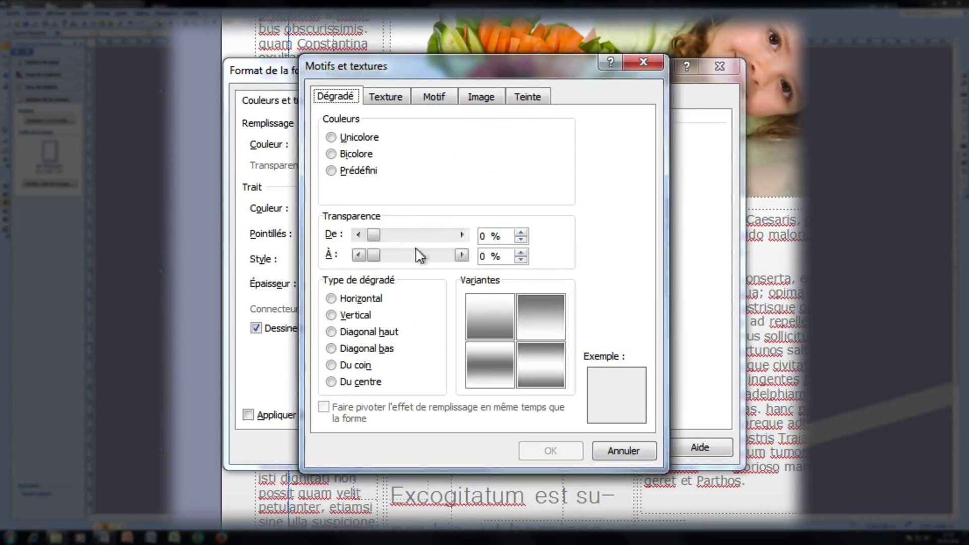
{"action": "left_click", "coordinate": [460, 104]}
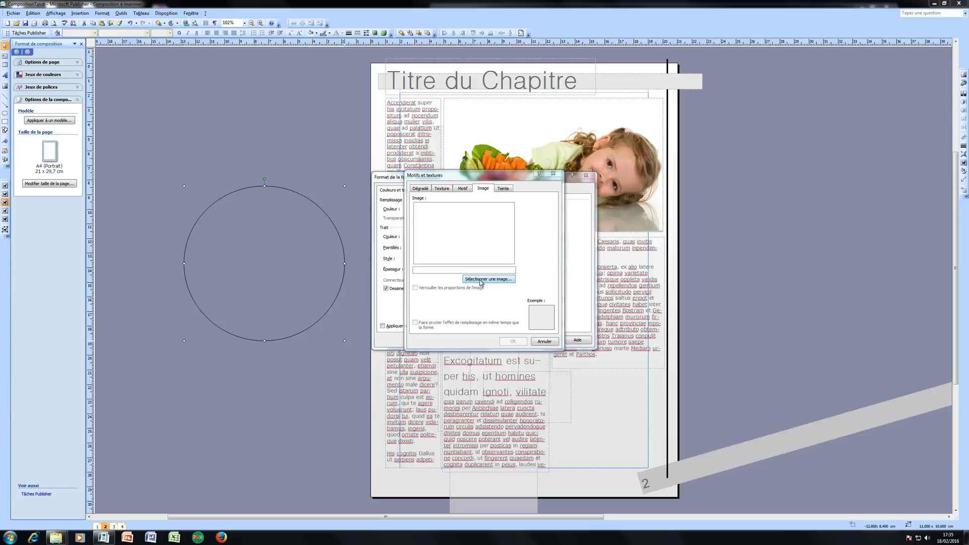
{"action": "left_click", "coordinate": [472, 308]}
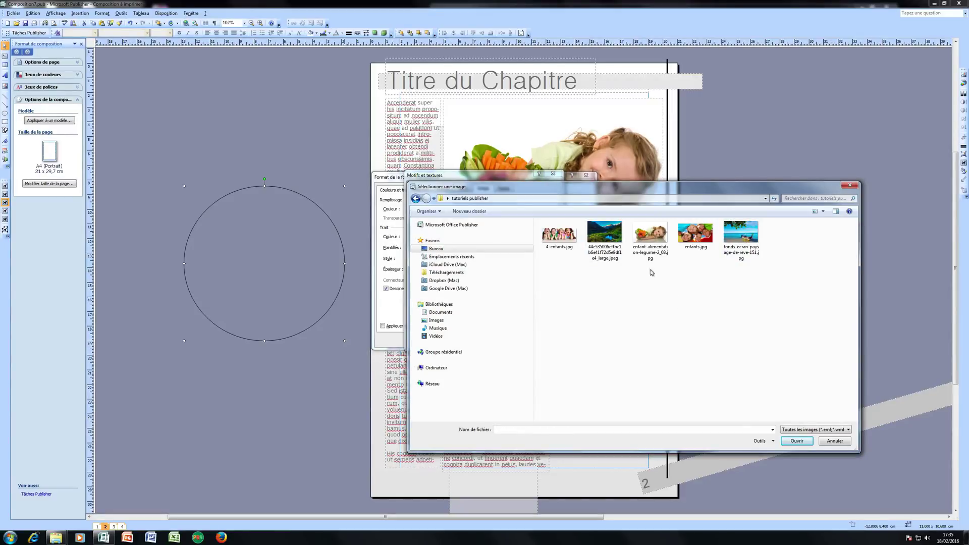
{"action": "left_click", "coordinate": [744, 239]}
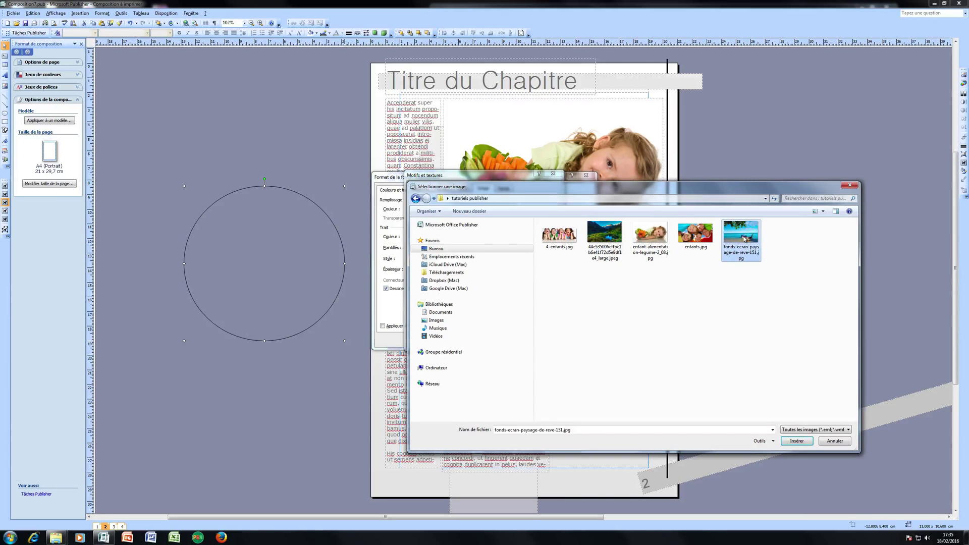
{"action": "double_click", "coordinate": [744, 239]}
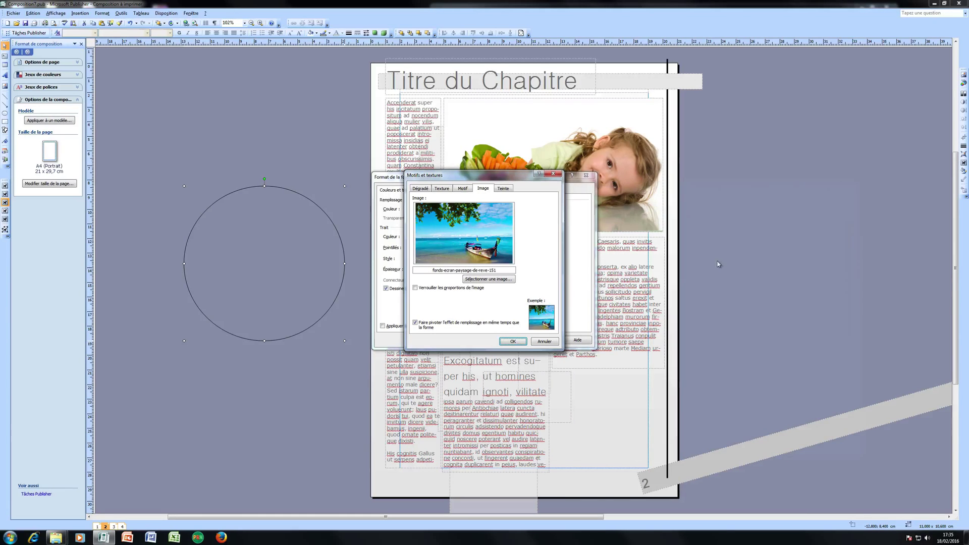
{"action": "left_click", "coordinate": [512, 341]}
{"action": "left_click", "coordinate": [513, 341]}
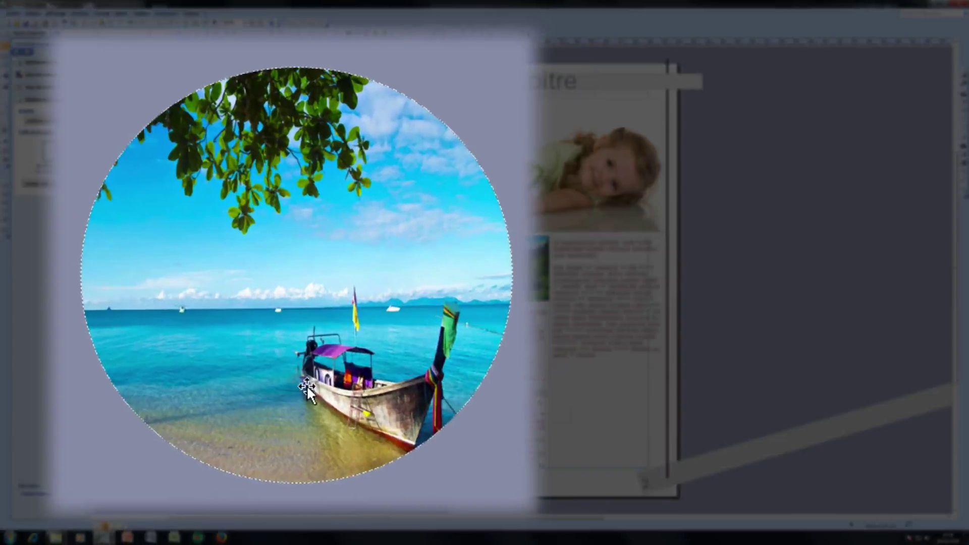
- Move the picture-filled circle to the other side of the page and mirror it horizontally, keeping it about 11 cm wide
{"action": "left_click", "coordinate": [269, 317]}
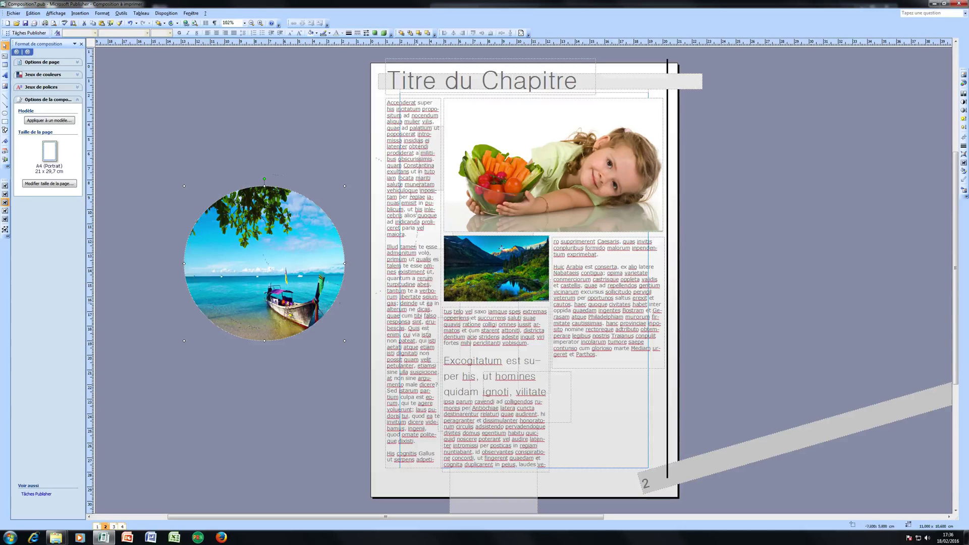
{"action": "left_click_drag", "start_coordinate": [788, 336], "coordinate": [796, 315]}
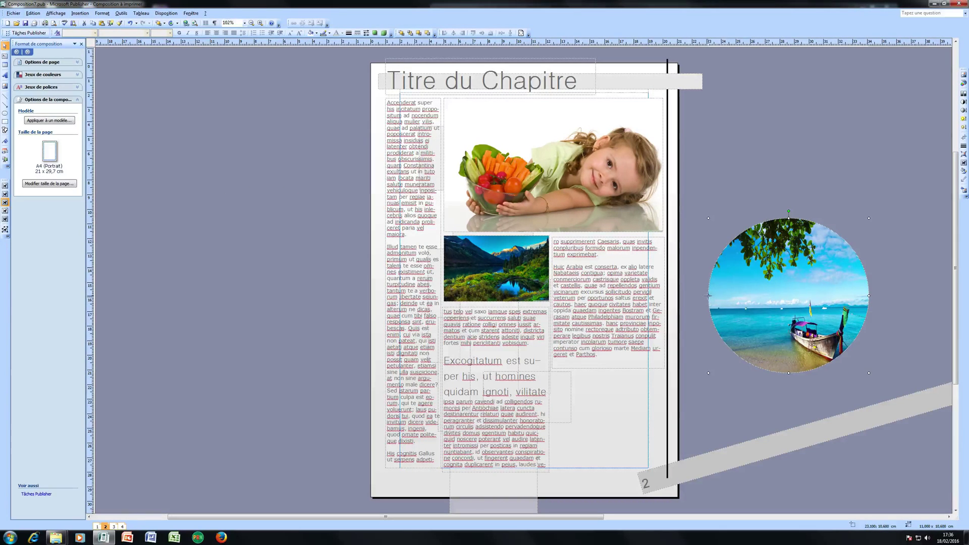
{"action": "left_click_drag", "start_coordinate": [708, 296], "coordinate": [941, 297]}
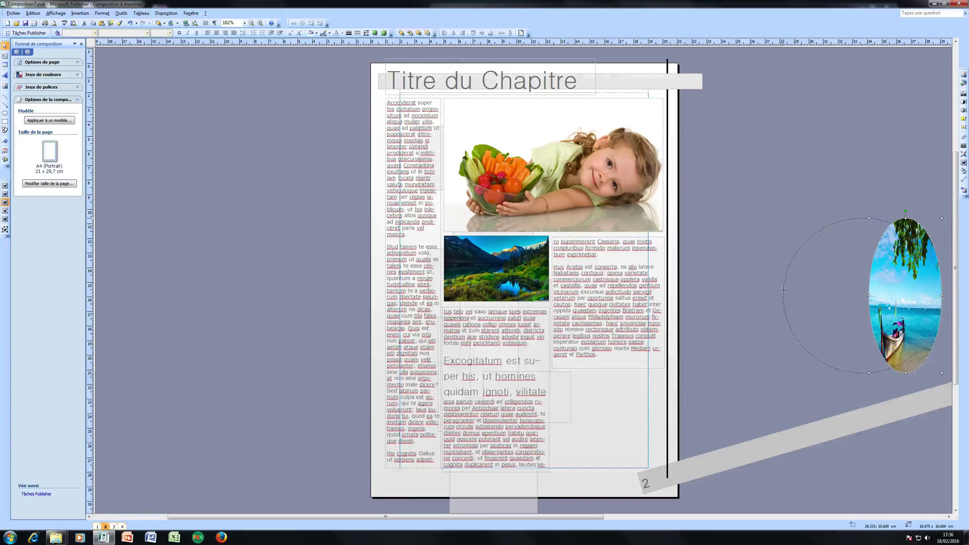
{"action": "left_click_drag", "start_coordinate": [783, 290], "coordinate": [781, 293]}
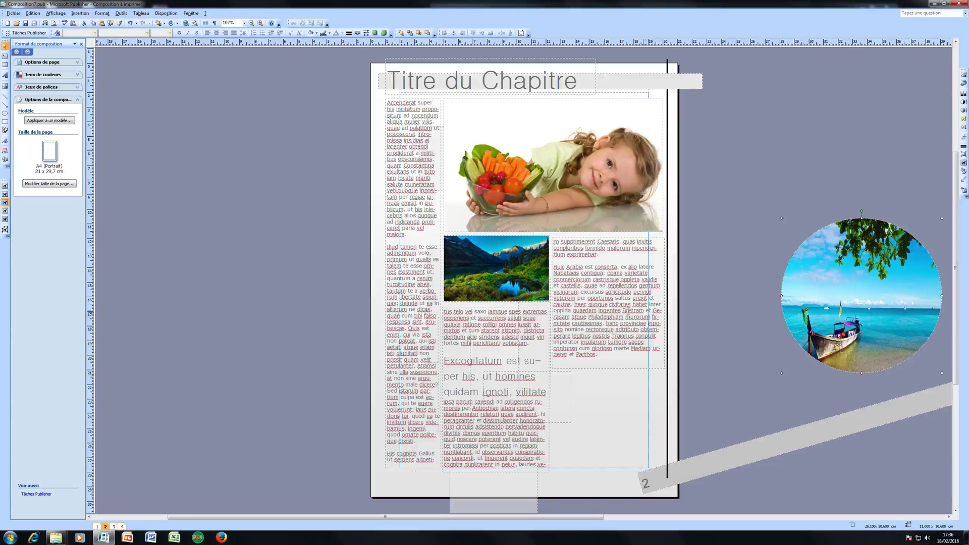
- Extend the third column's text box downward to about 16 cm tall and place the circular picture over its text
{"action": "left_click", "coordinate": [607, 371]}
{"action": "left_click_drag", "start_coordinate": [609, 370], "coordinate": [601, 471]}
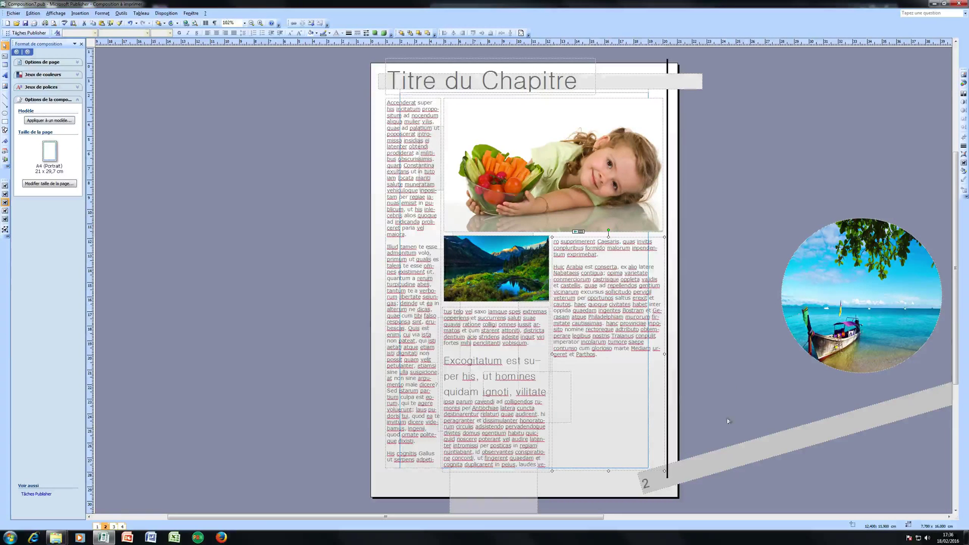
{"action": "left_click_drag", "start_coordinate": [843, 323], "coordinate": [629, 364]}
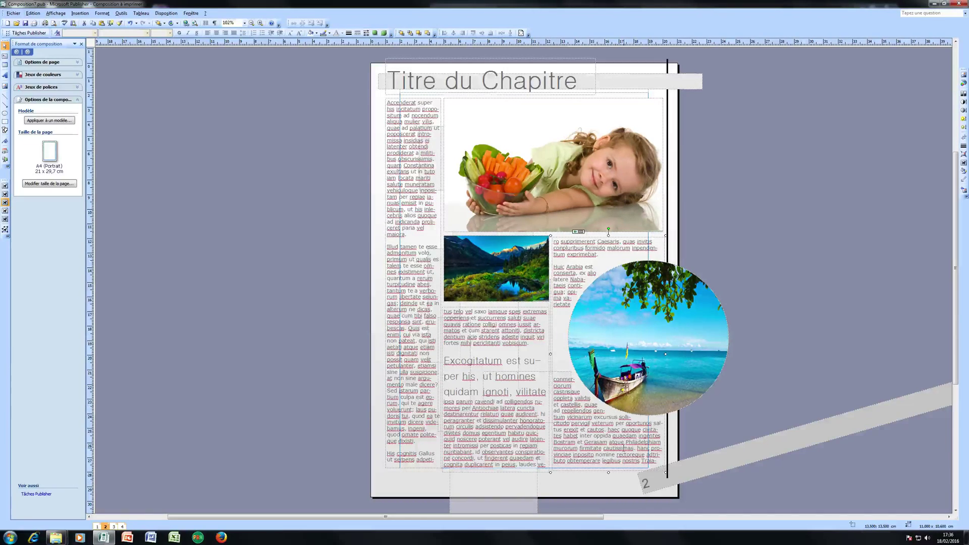
- Shrink the circular picture to about 9.3 by 8.7 cm to make room for the overflowing text, and check the page in print preview
{"action": "left_click", "coordinate": [626, 467]}
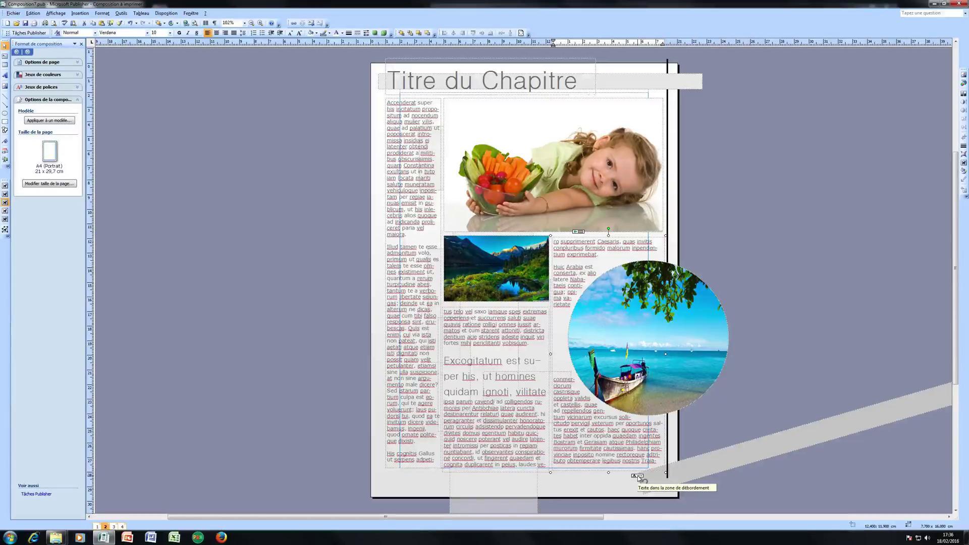
{"action": "left_click", "coordinate": [638, 360]}
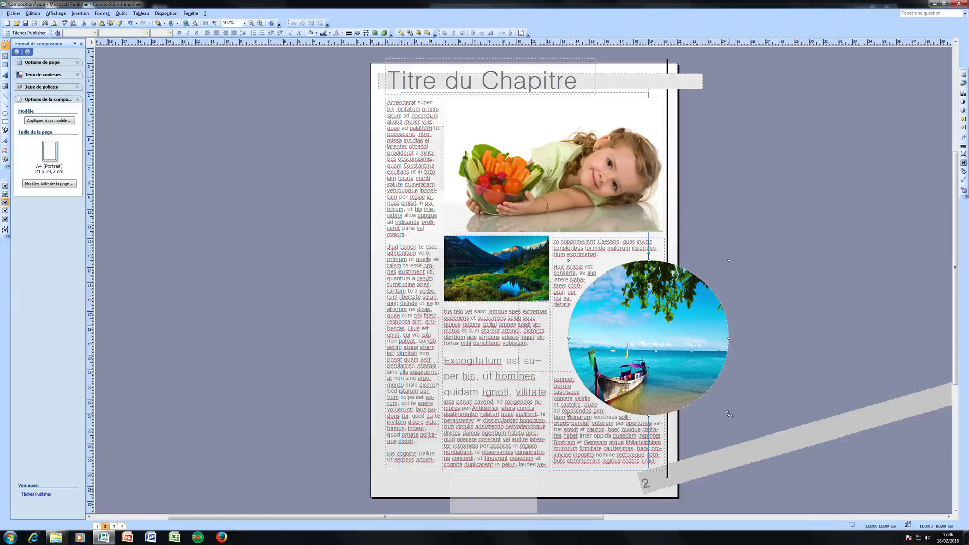
{"action": "left_click_drag", "start_coordinate": [729, 415], "coordinate": [701, 385]}
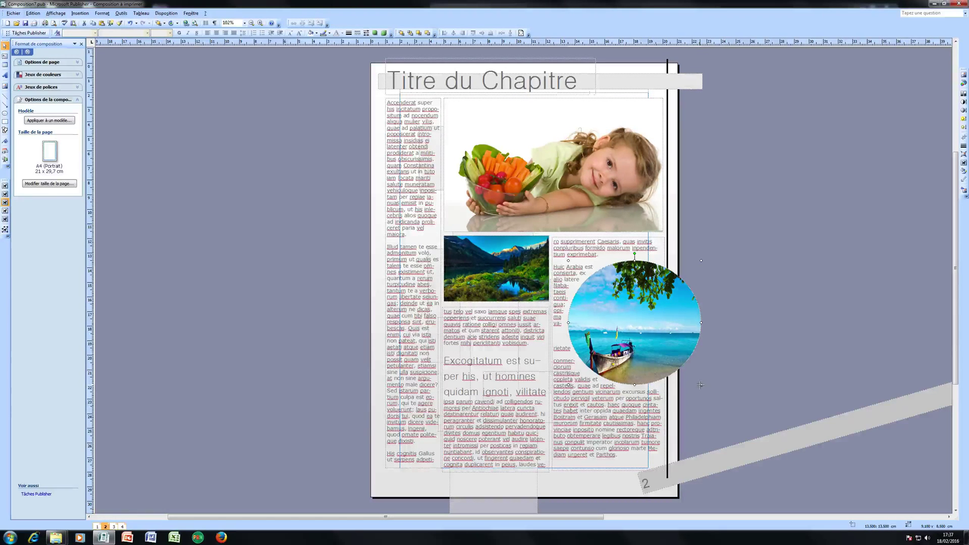
{"action": "left_click_drag", "start_coordinate": [700, 385], "coordinate": [703, 388]}
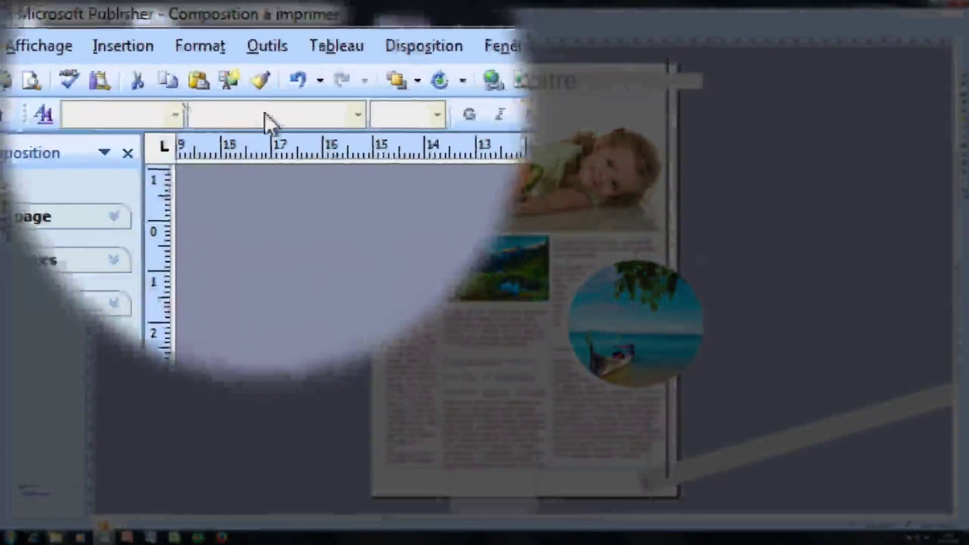
{"action": "left_click", "coordinate": [186, 80]}
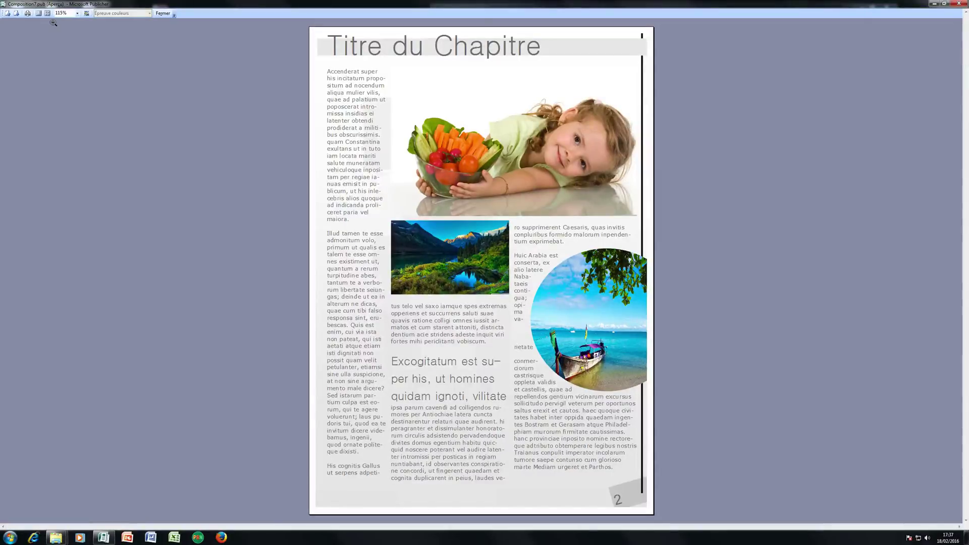
{"action": "left_click", "coordinate": [162, 14]}
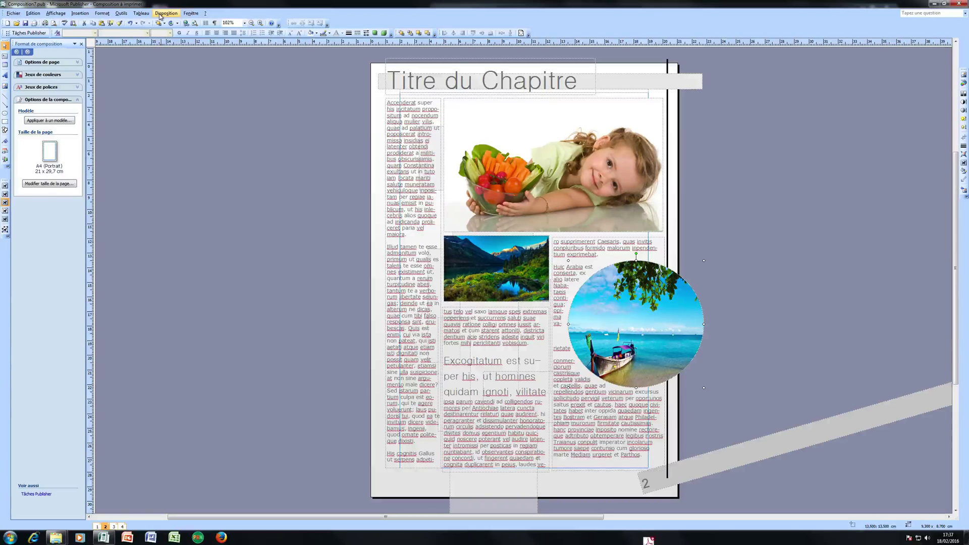
- Browse the AutoShapes categories, then draw a new ellipse about 9.8 by 10 cm on the empty area beside the page
{"action": "left_click", "coordinate": [6, 122]}
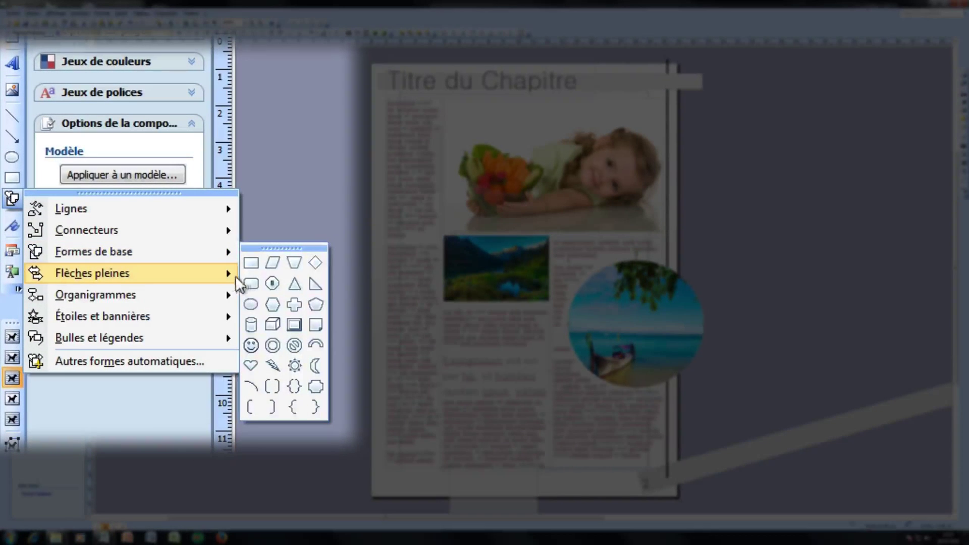
{"action": "mouse_move", "coordinate": [221, 259]}
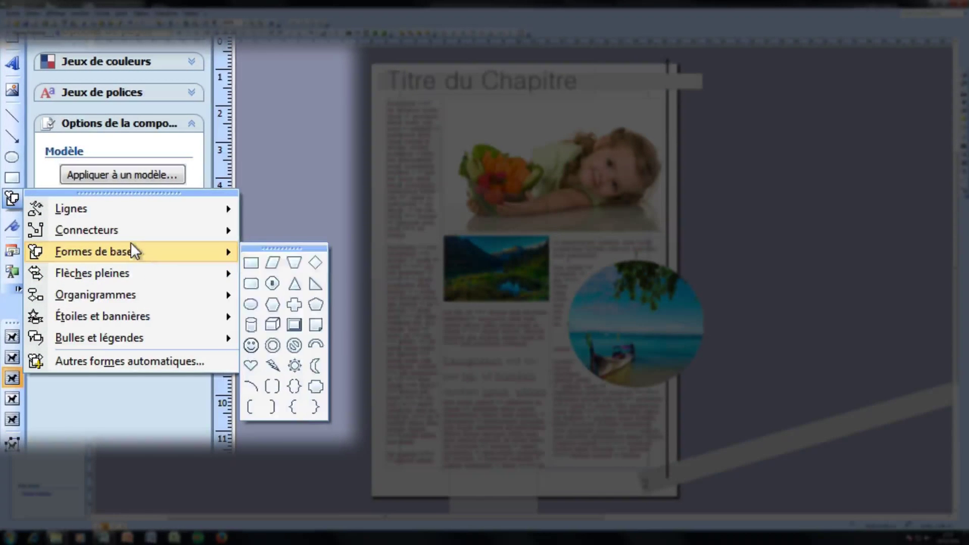
{"action": "mouse_move", "coordinate": [138, 251]}
{"action": "left_click", "coordinate": [12, 157]}
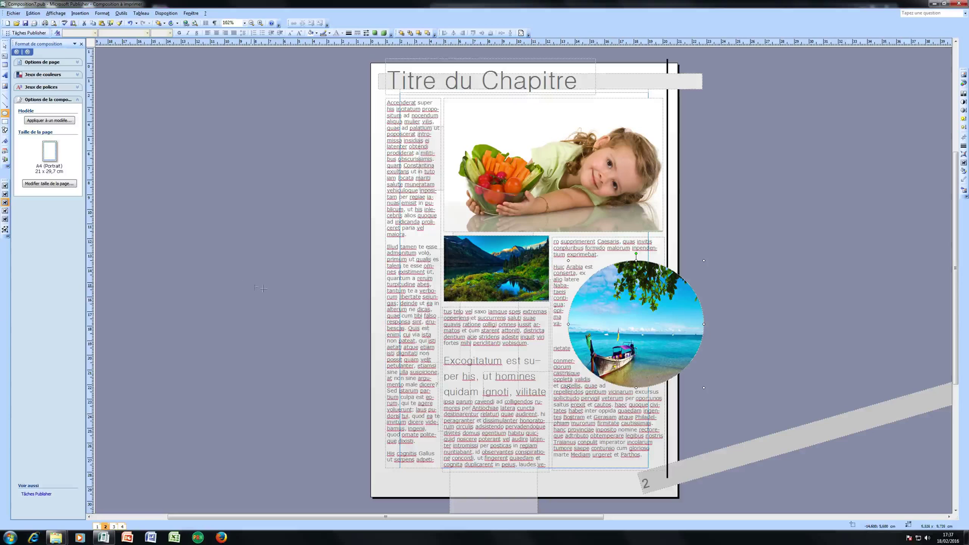
{"action": "left_click_drag", "start_coordinate": [157, 145], "coordinate": [257, 296]}
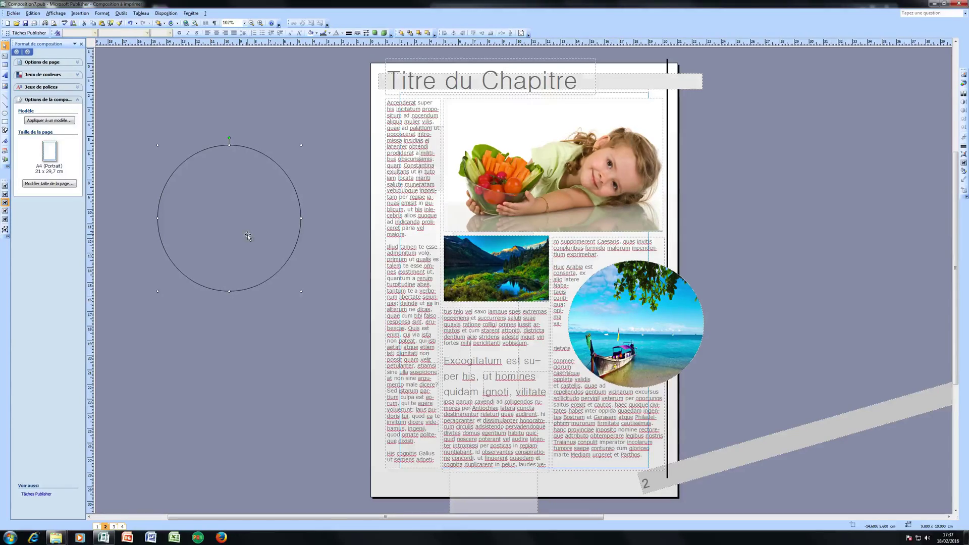
- Apply fonds-ecran-paysage-de-reve-151.jpg as the image fill of the newly drawn ellipse
{"action": "double_click", "coordinate": [238, 196]}
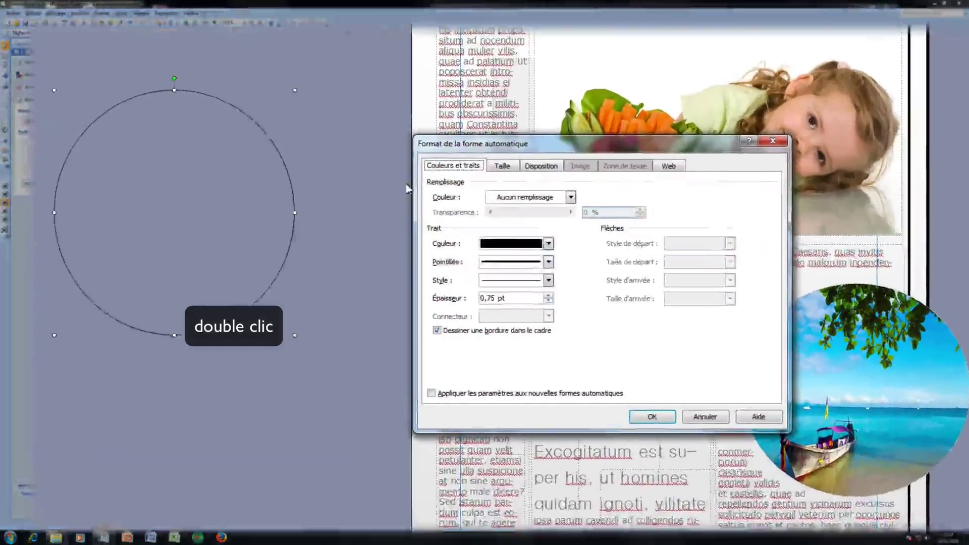
{"action": "left_click", "coordinate": [525, 196]}
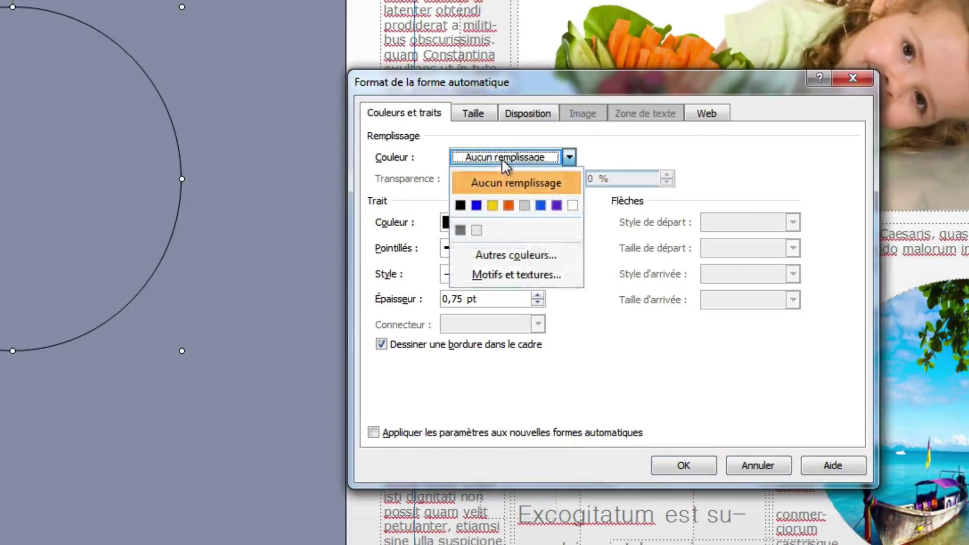
{"action": "left_click", "coordinate": [503, 276]}
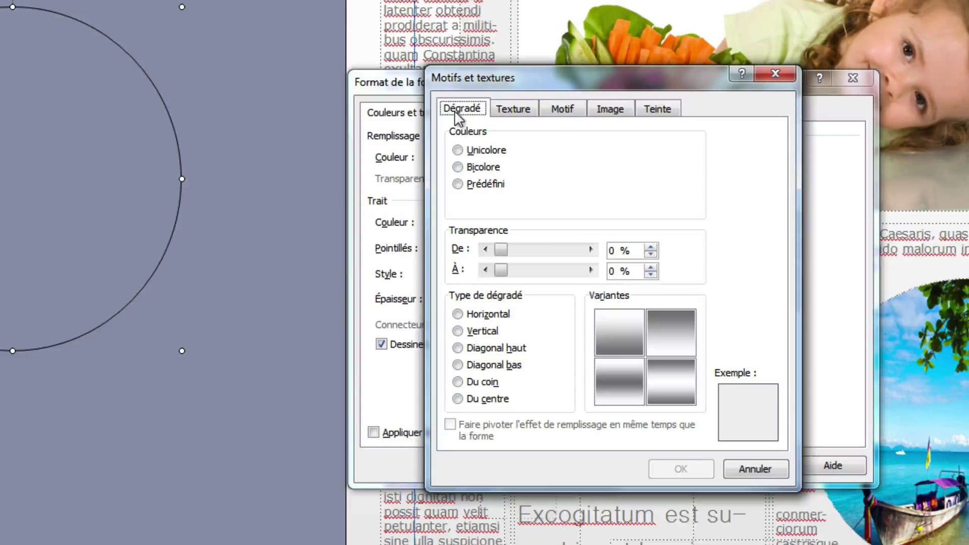
{"action": "left_click", "coordinate": [613, 111]}
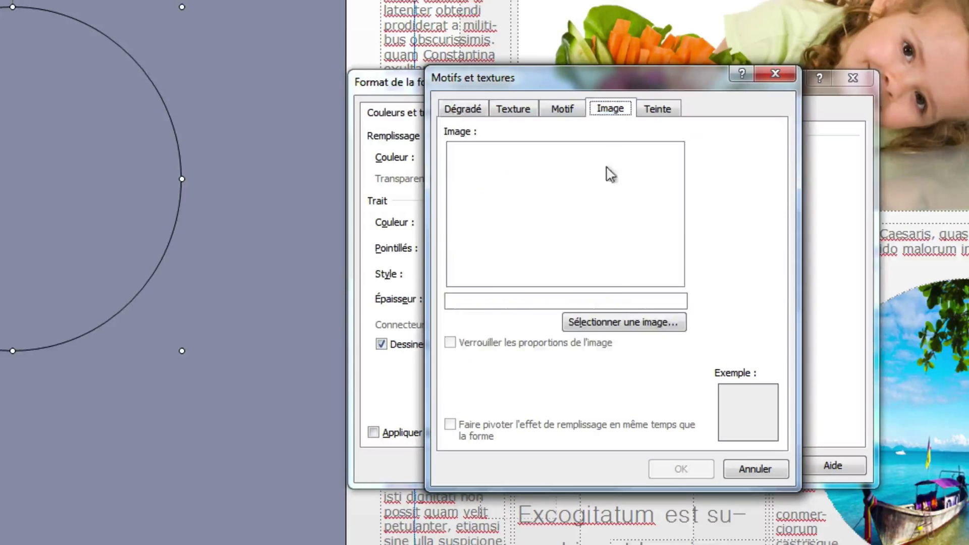
{"action": "left_click", "coordinate": [616, 321]}
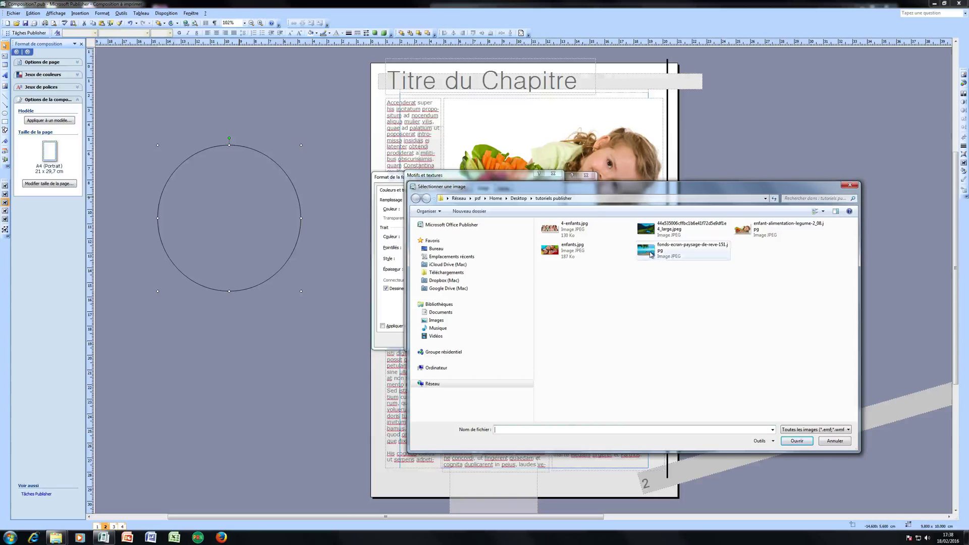
{"action": "double_click", "coordinate": [650, 254]}
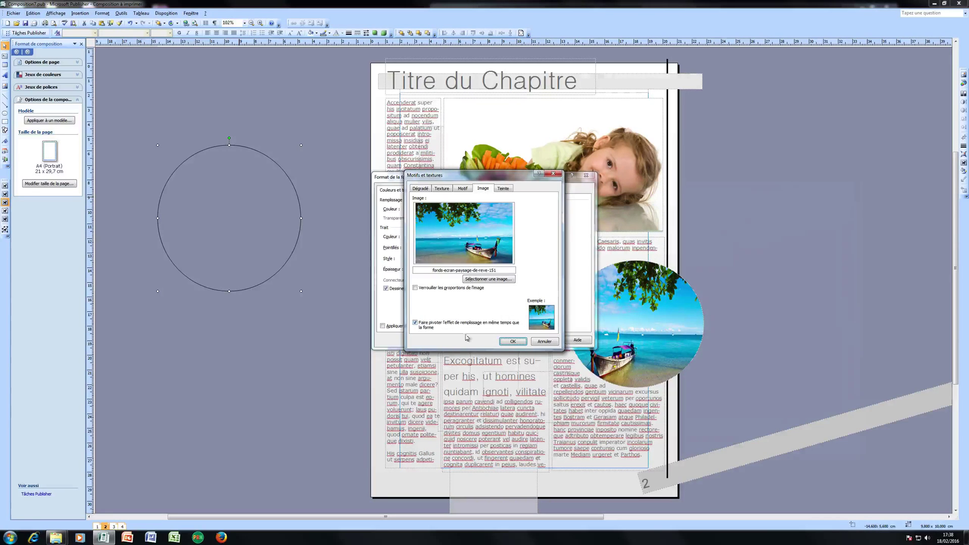
{"action": "left_click", "coordinate": [512, 341]}
{"action": "left_click", "coordinate": [514, 339]}
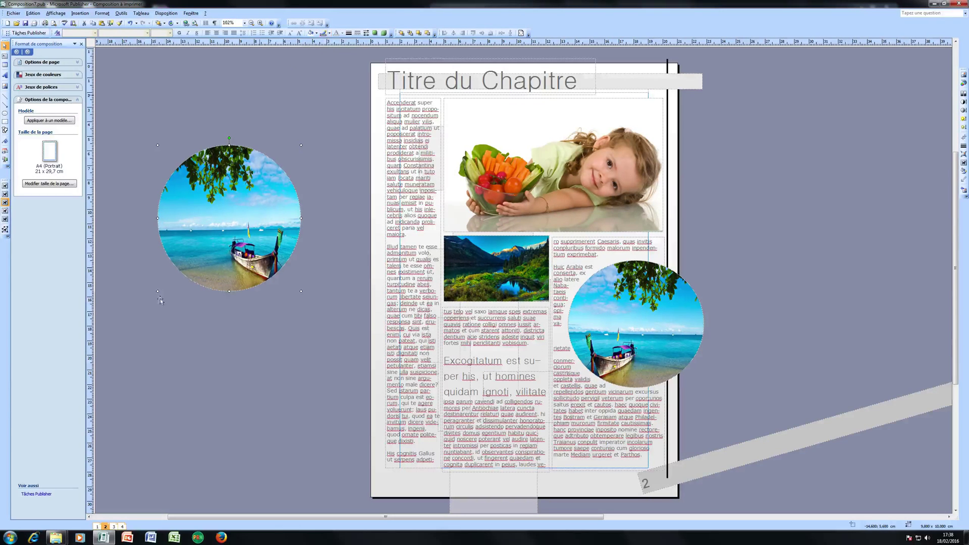
- Move the picture-filled circle beside the page slightly, look through the basic AutoShapes, then delete the circle
{"action": "left_click_drag", "start_coordinate": [220, 253], "coordinate": [262, 174]}
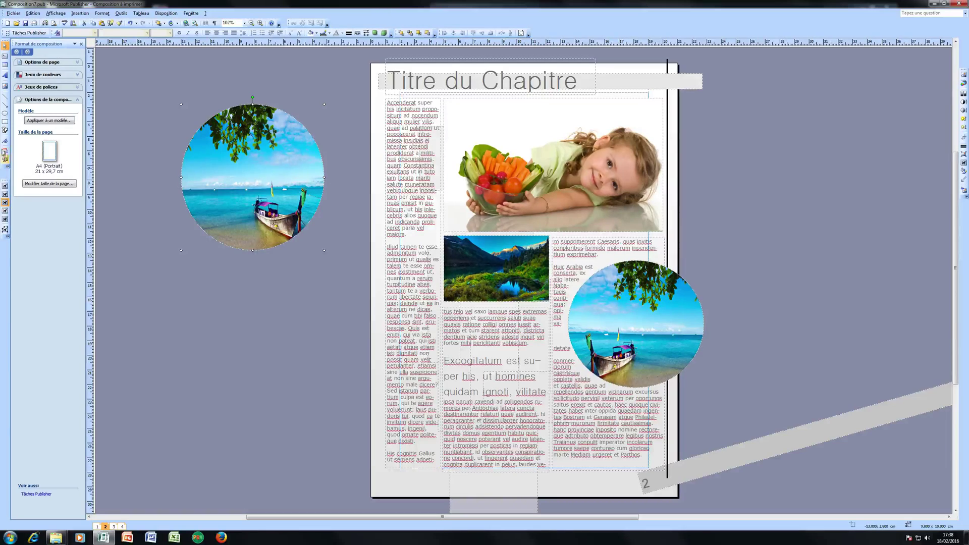
{"action": "left_click", "coordinate": [5, 130]}
{"action": "mouse_move", "coordinate": [113, 283]}
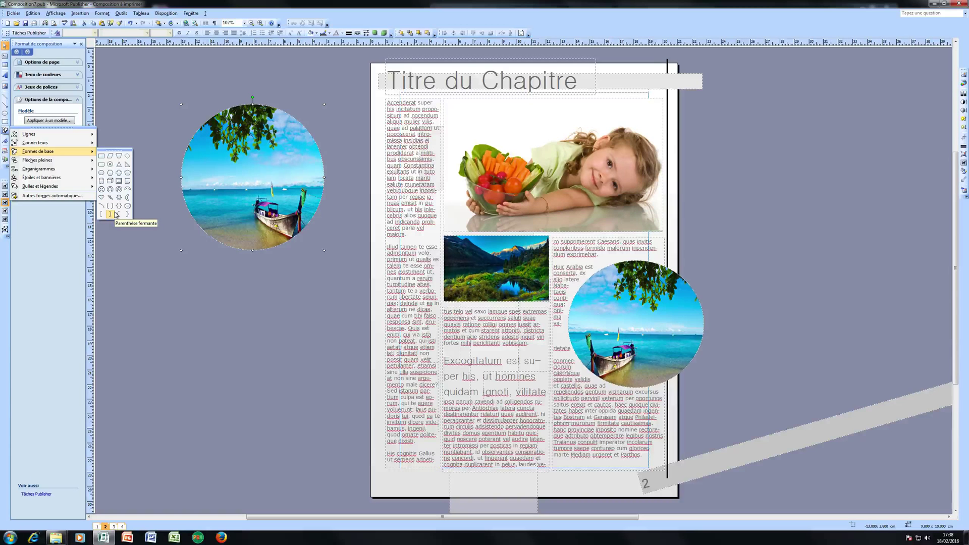
{"action": "left_click", "coordinate": [113, 213]}
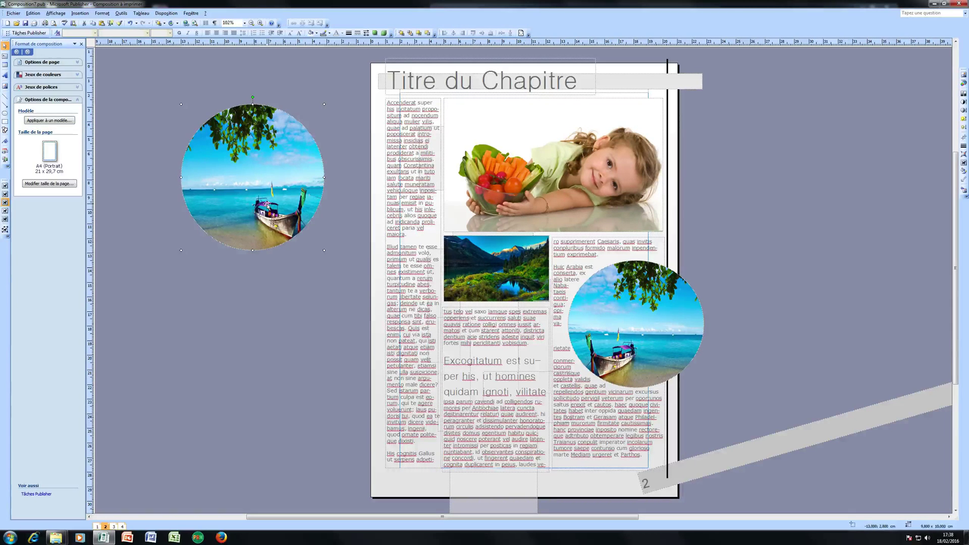
{"action": "key", "text": "Delete"}
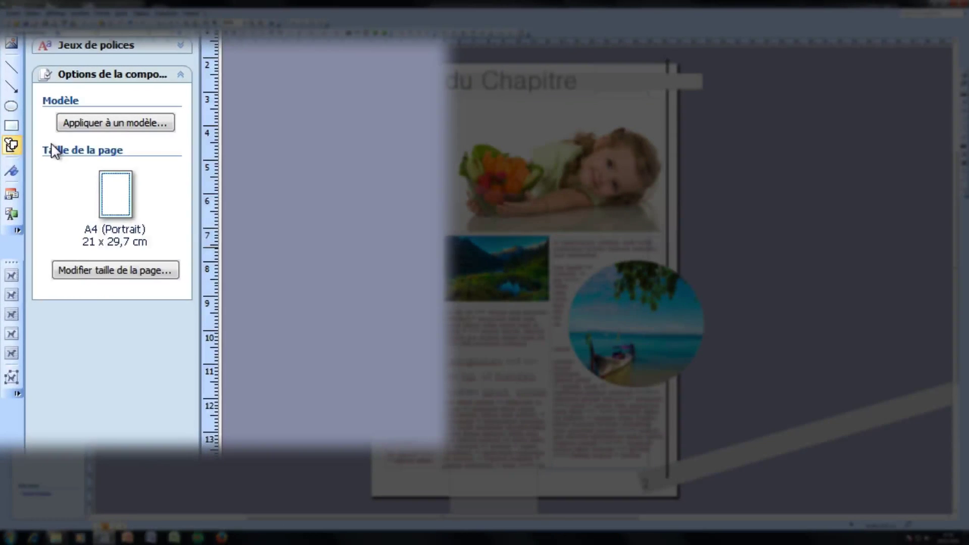
- Draw a closed, irregular straight-sided freeform shape about 14.2 by 14 cm on the empty area beside the page
{"action": "left_click", "coordinate": [11, 146]}
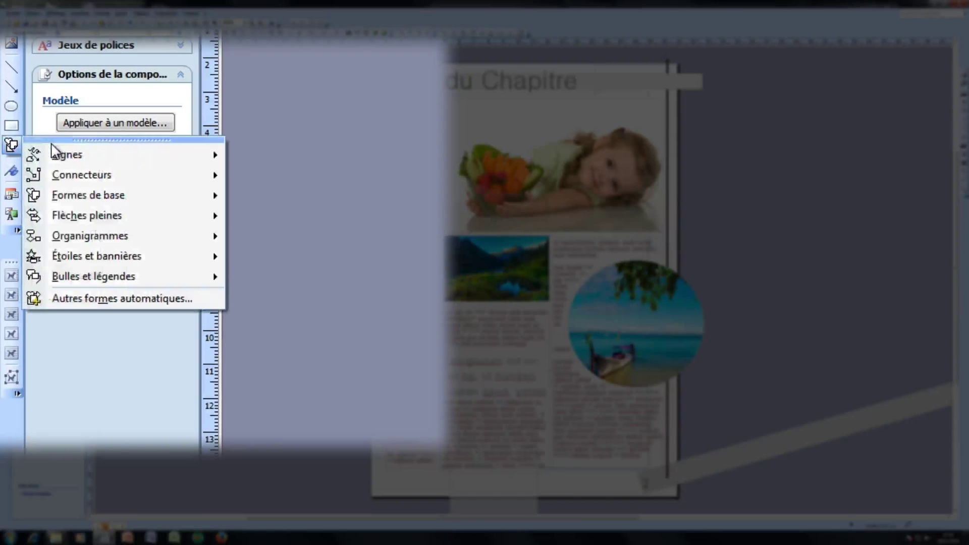
{"action": "mouse_move", "coordinate": [121, 163]}
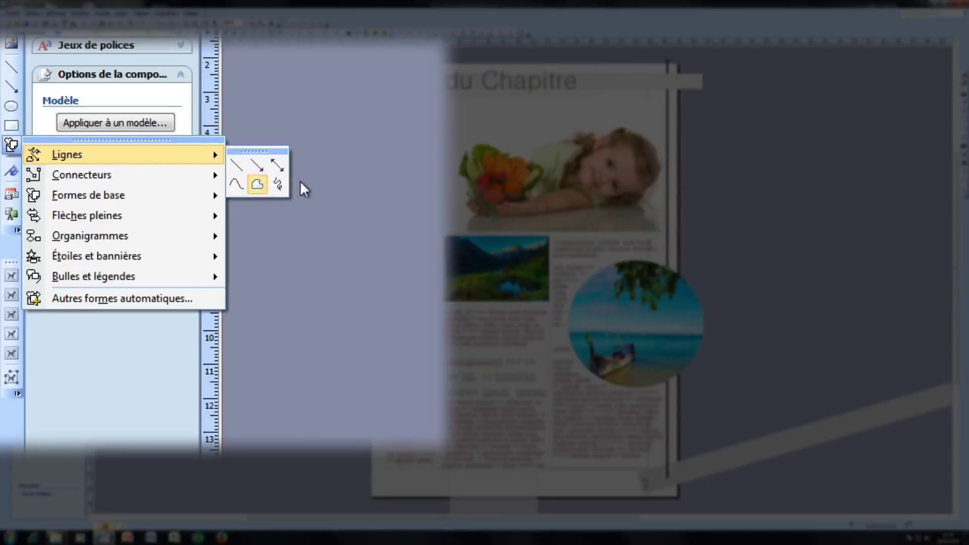
{"action": "left_click", "coordinate": [257, 185]}
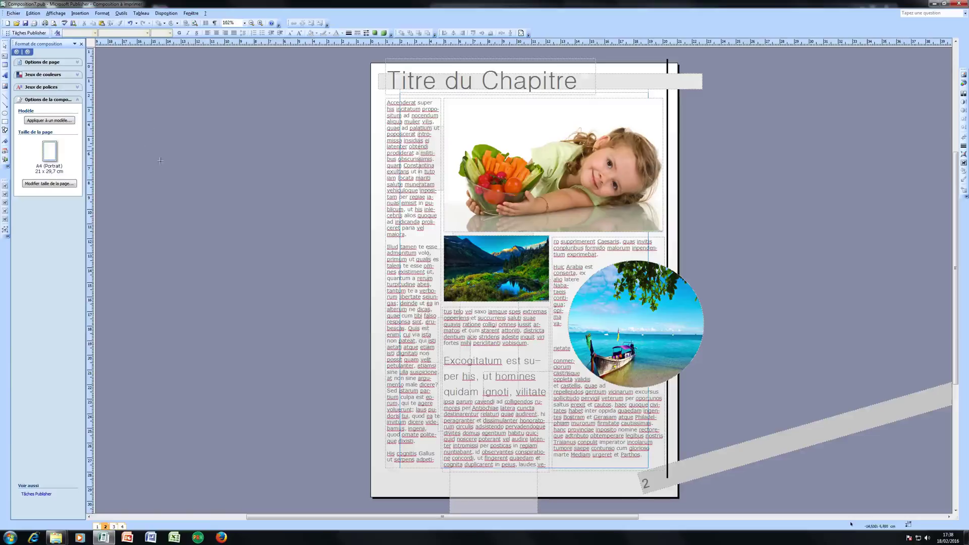
{"action": "left_click", "coordinate": [124, 233]}
{"action": "left_click", "coordinate": [208, 122]}
{"action": "left_click", "coordinate": [264, 216]}
{"action": "left_click", "coordinate": [205, 221]}
{"action": "left_click", "coordinate": [317, 235]}
{"action": "left_click", "coordinate": [321, 325]}
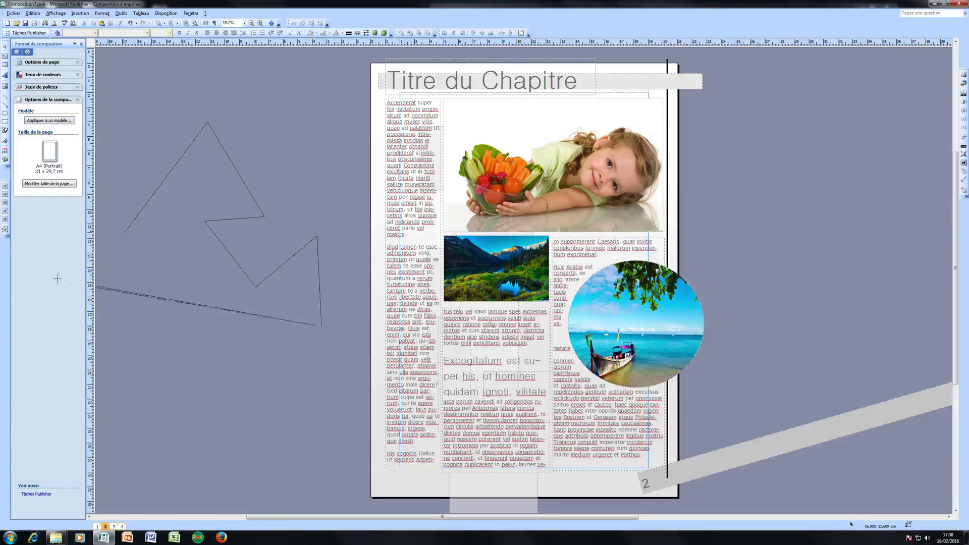
{"action": "left_click", "coordinate": [115, 278]}
{"action": "left_click", "coordinate": [125, 233]}
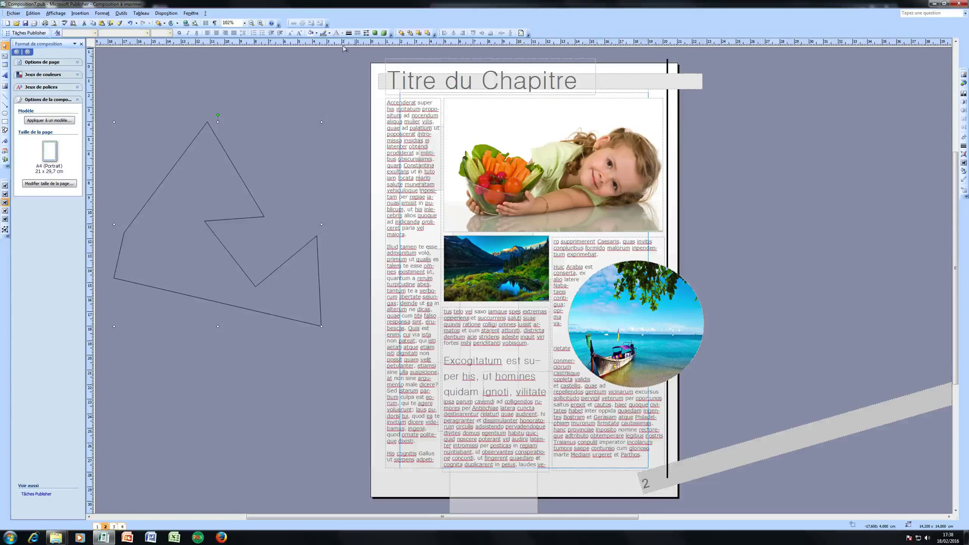
- Fill the irregular freeform beside the page with white, then delete it
{"action": "left_click", "coordinate": [312, 34]}
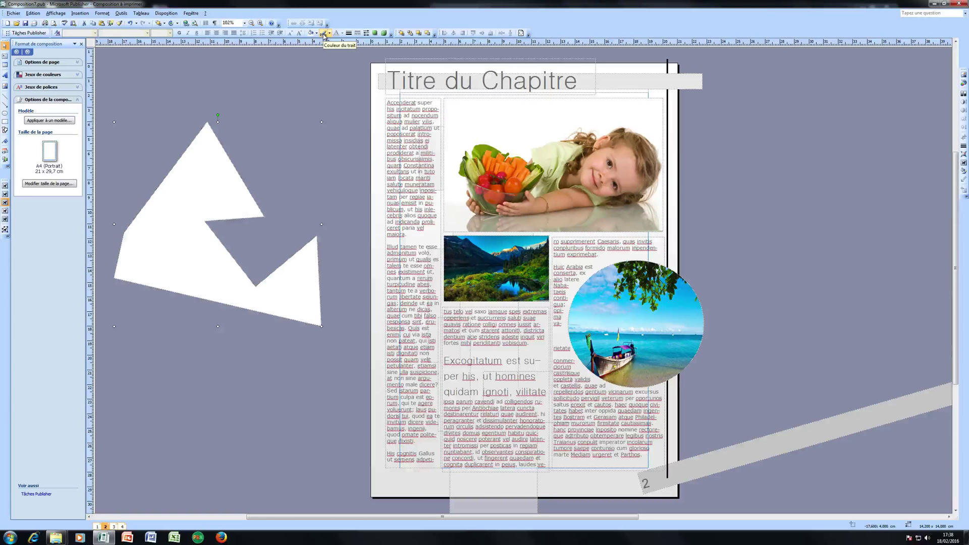
{"action": "key", "text": "Delete"}
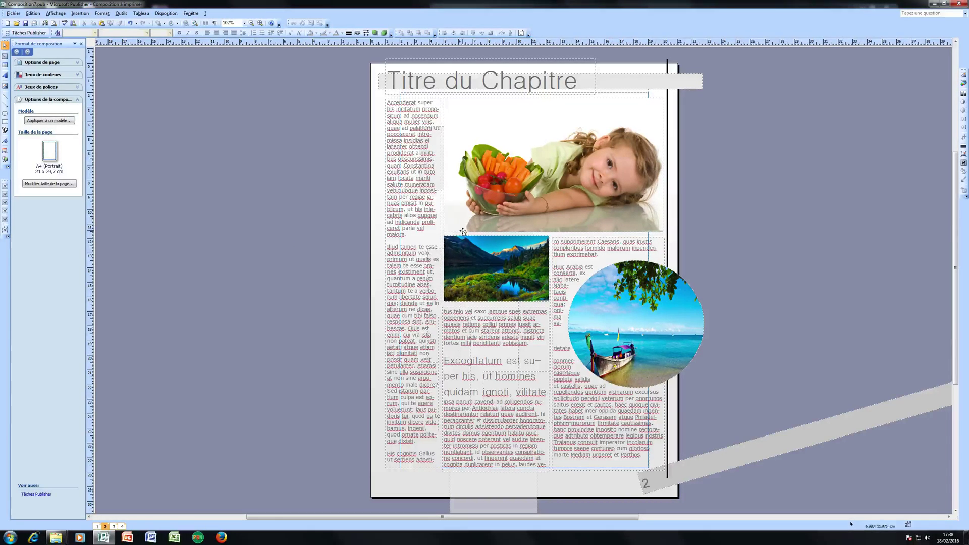
- Draw a closed four-segment freeform about 8.6 by 5.3 cm over the lower part of the girl's photo, starting at its lower-left corner
{"action": "left_click", "coordinate": [5, 130]}
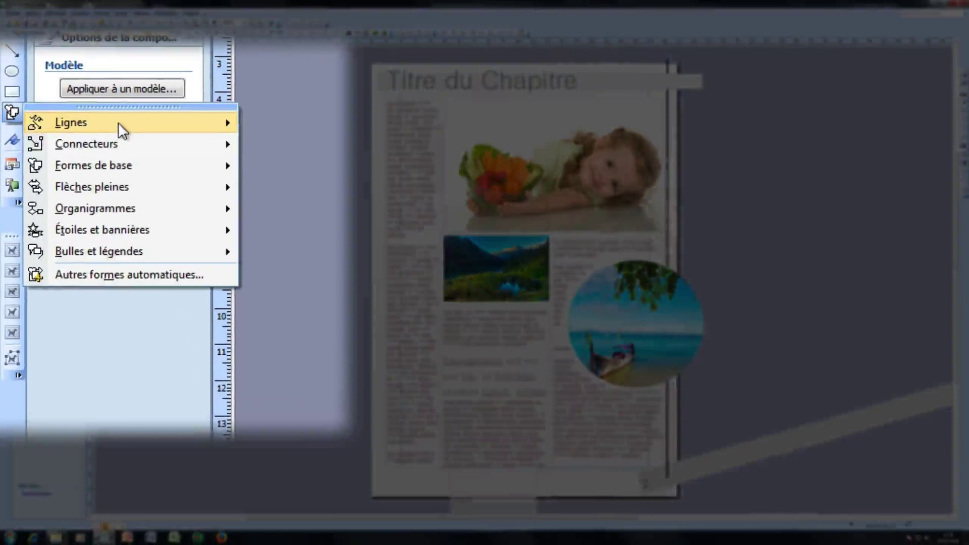
{"action": "mouse_move", "coordinate": [47, 136]}
{"action": "left_click", "coordinate": [272, 154]}
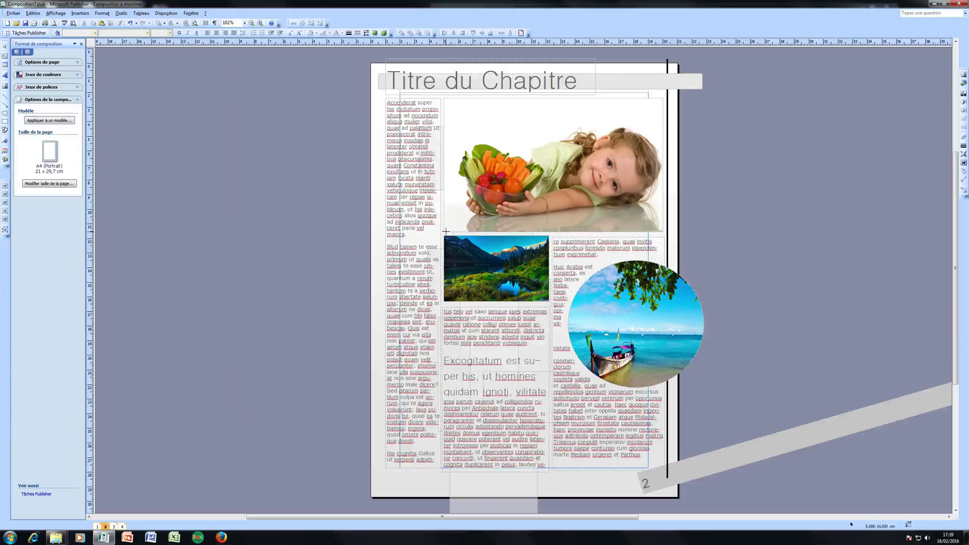
{"action": "left_click", "coordinate": [446, 231]}
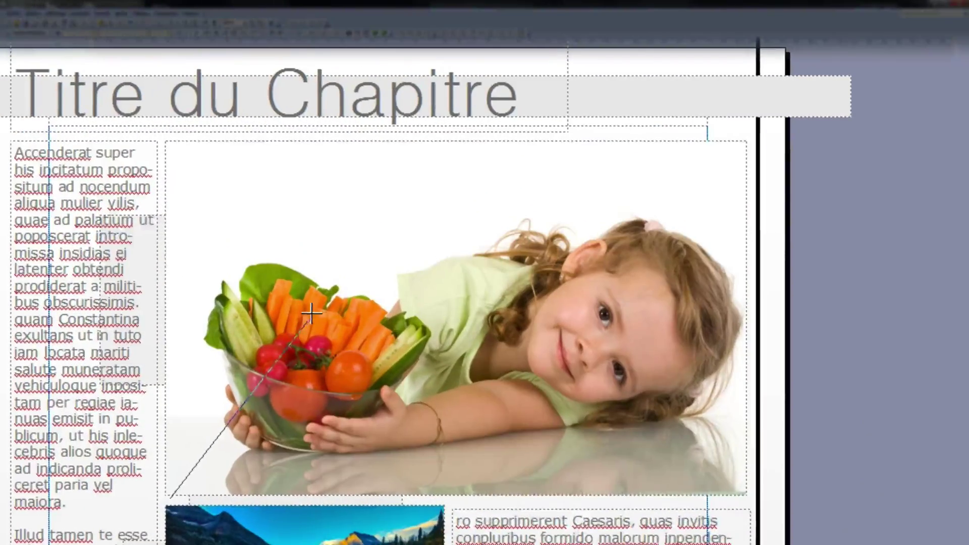
{"action": "left_click", "coordinate": [336, 293]}
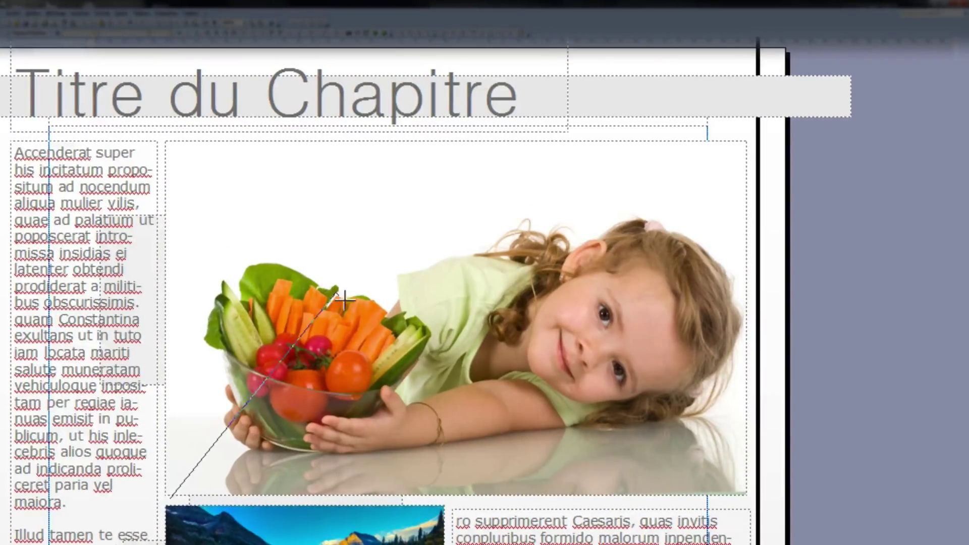
{"action": "left_click", "coordinate": [500, 431]}
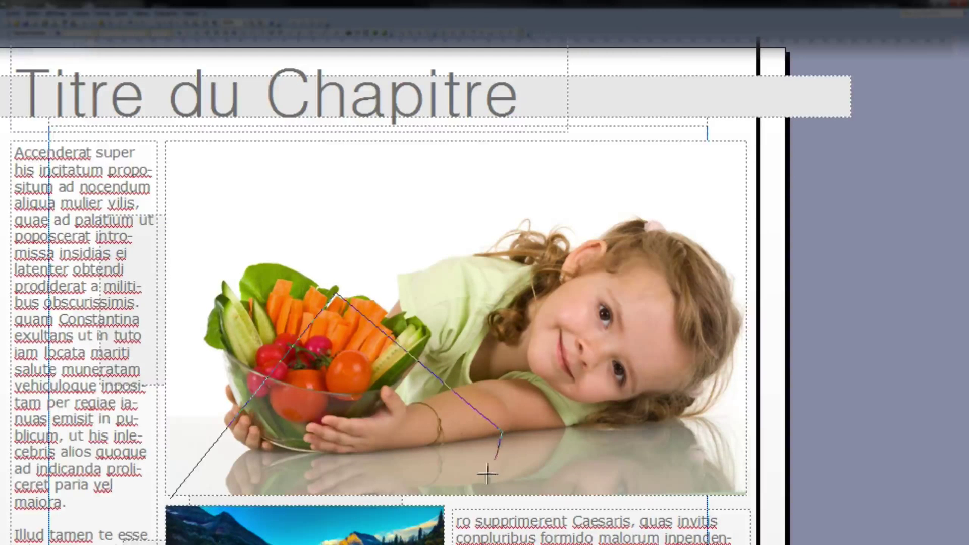
{"action": "left_click", "coordinate": [449, 493]}
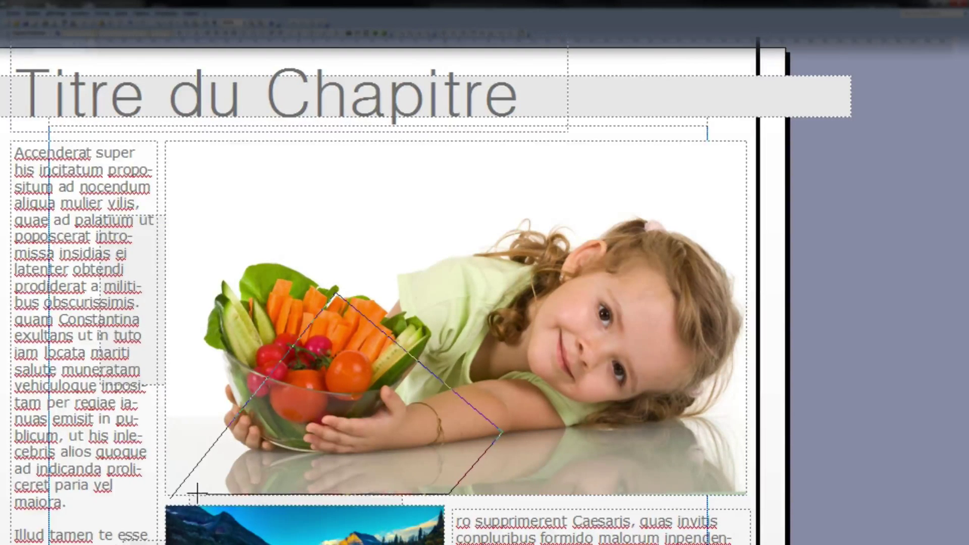
{"action": "left_click", "coordinate": [173, 495]}
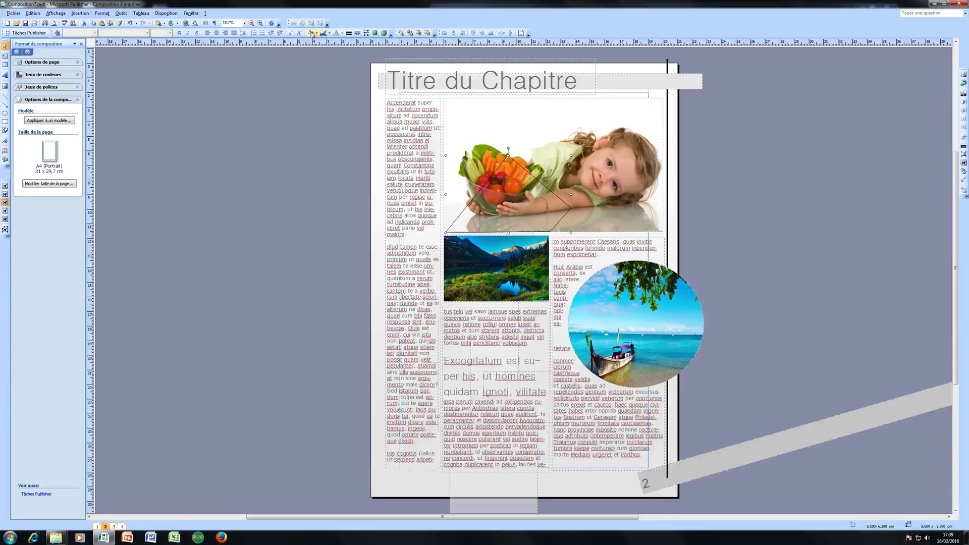
- Fill the freeform over the girl's photo with white and set its fill transparency to 66%
{"action": "left_click", "coordinate": [311, 33]}
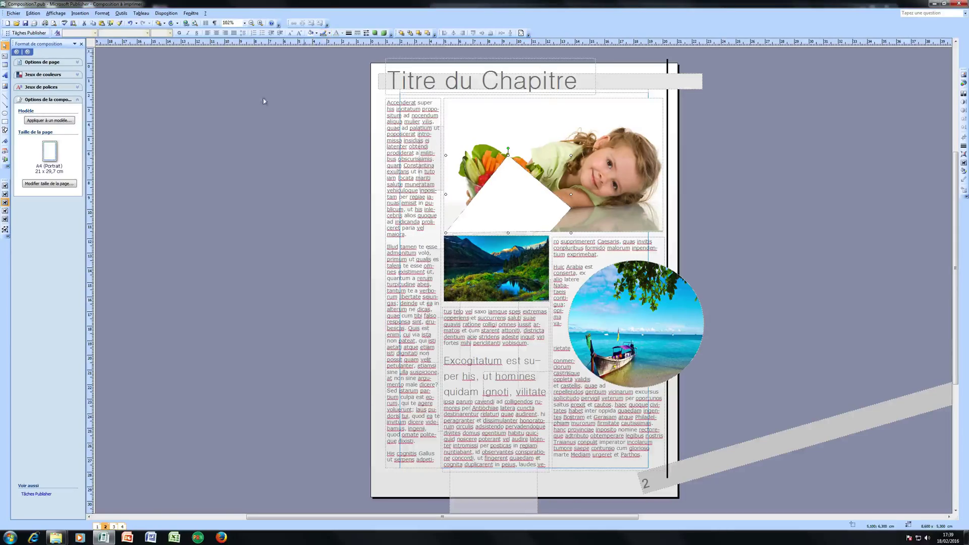
{"action": "double_click", "coordinate": [509, 203]}
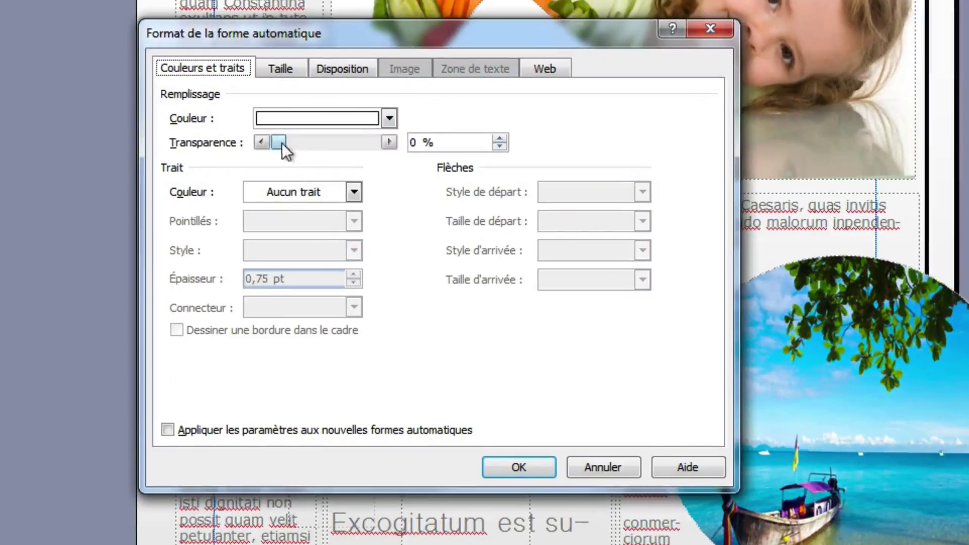
{"action": "left_click_drag", "start_coordinate": [281, 144], "coordinate": [337, 144]}
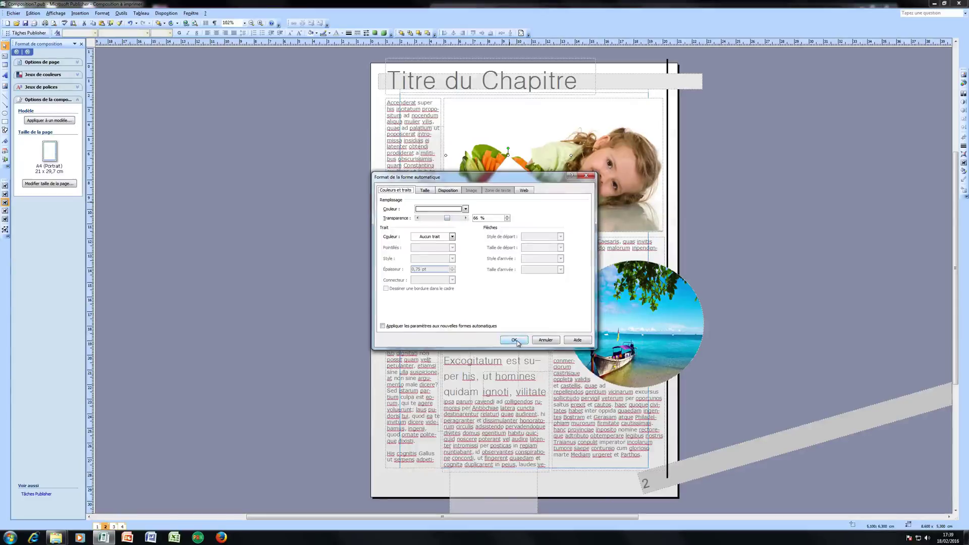
{"action": "left_click", "coordinate": [514, 340]}
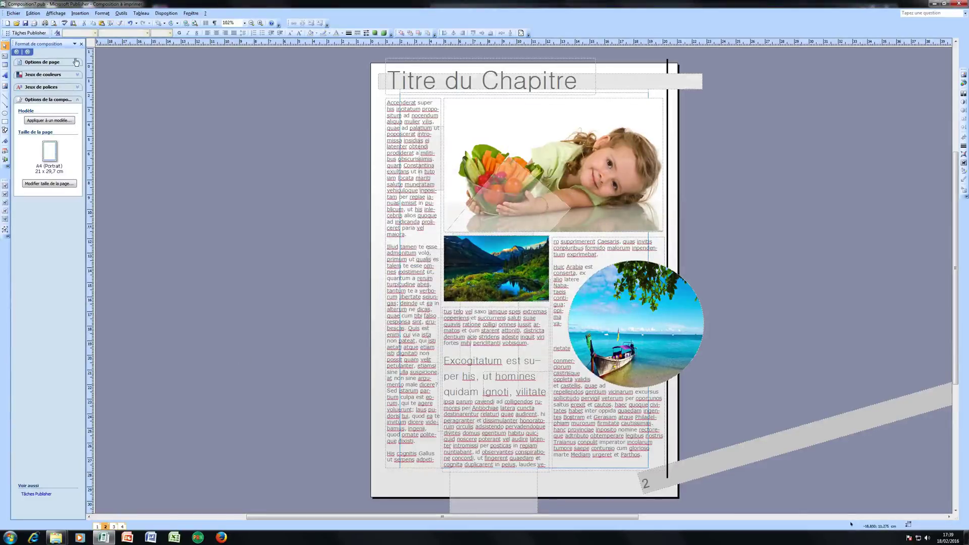
- Check the page in print preview and zoom in on the semi-transparent shape over the girl's photo
{"action": "left_click", "coordinate": [54, 22]}
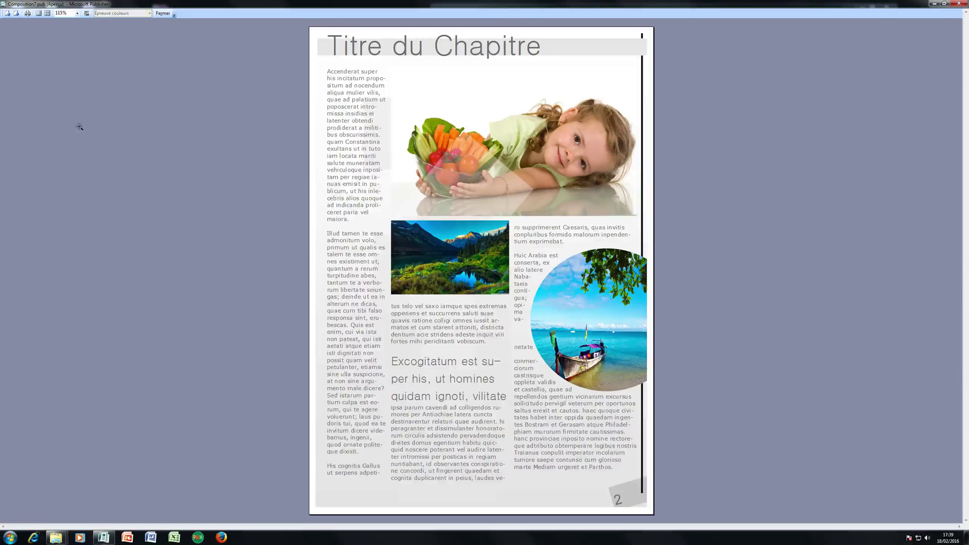
{"action": "left_click", "coordinate": [455, 147]}
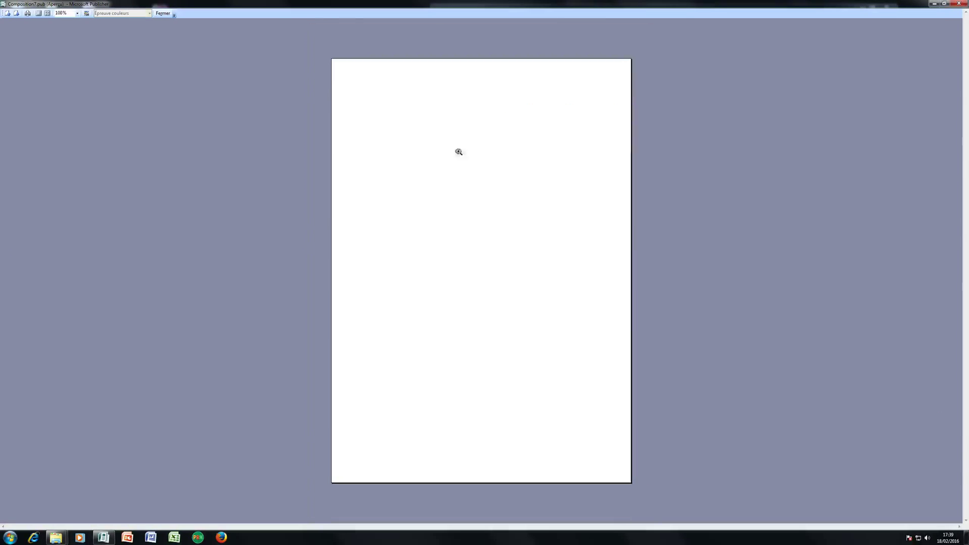
{"action": "left_click", "coordinate": [450, 236]}
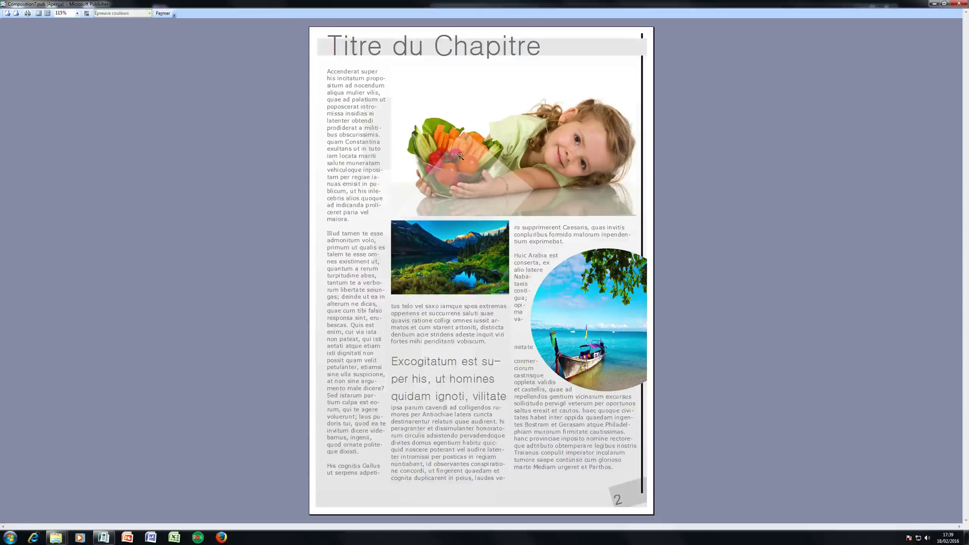
{"action": "left_click", "coordinate": [416, 185]}
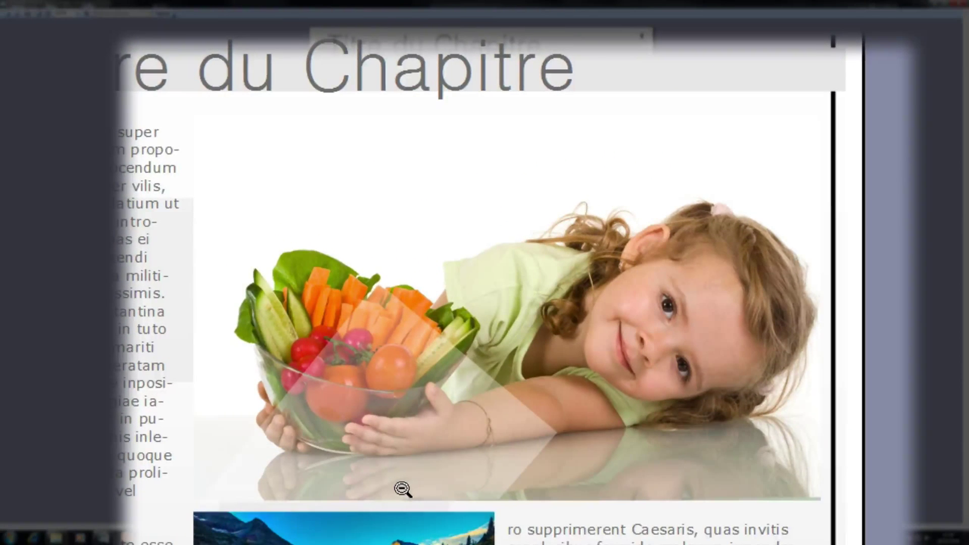